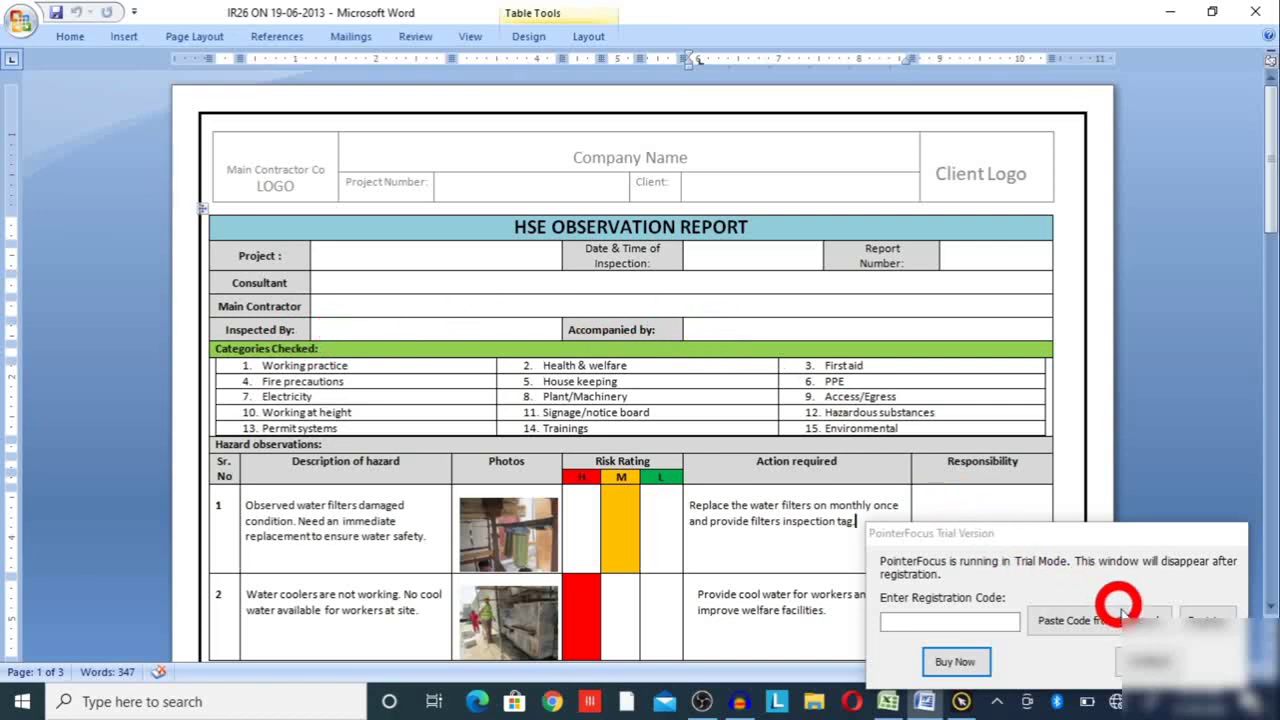
# - Close the PointerFocus trial notice each time it covers the HSE observation report
pyautogui.click(1148, 661)
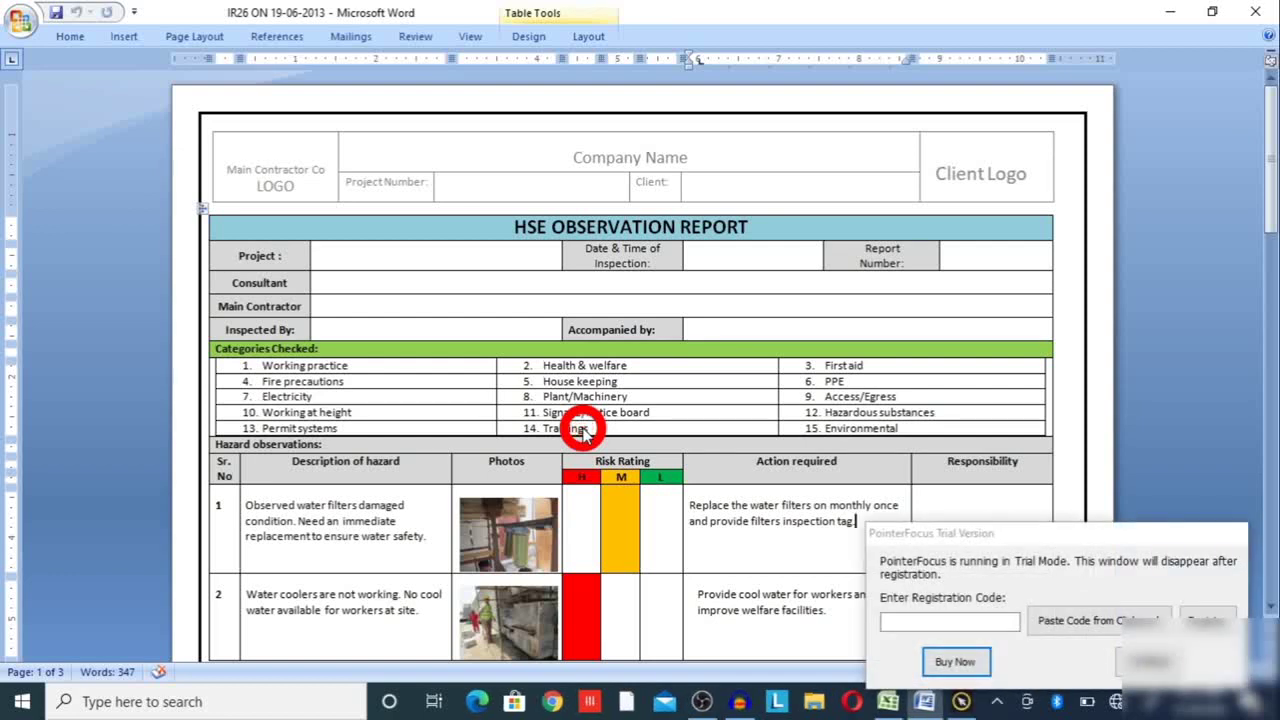
pyautogui.click(1148, 658)
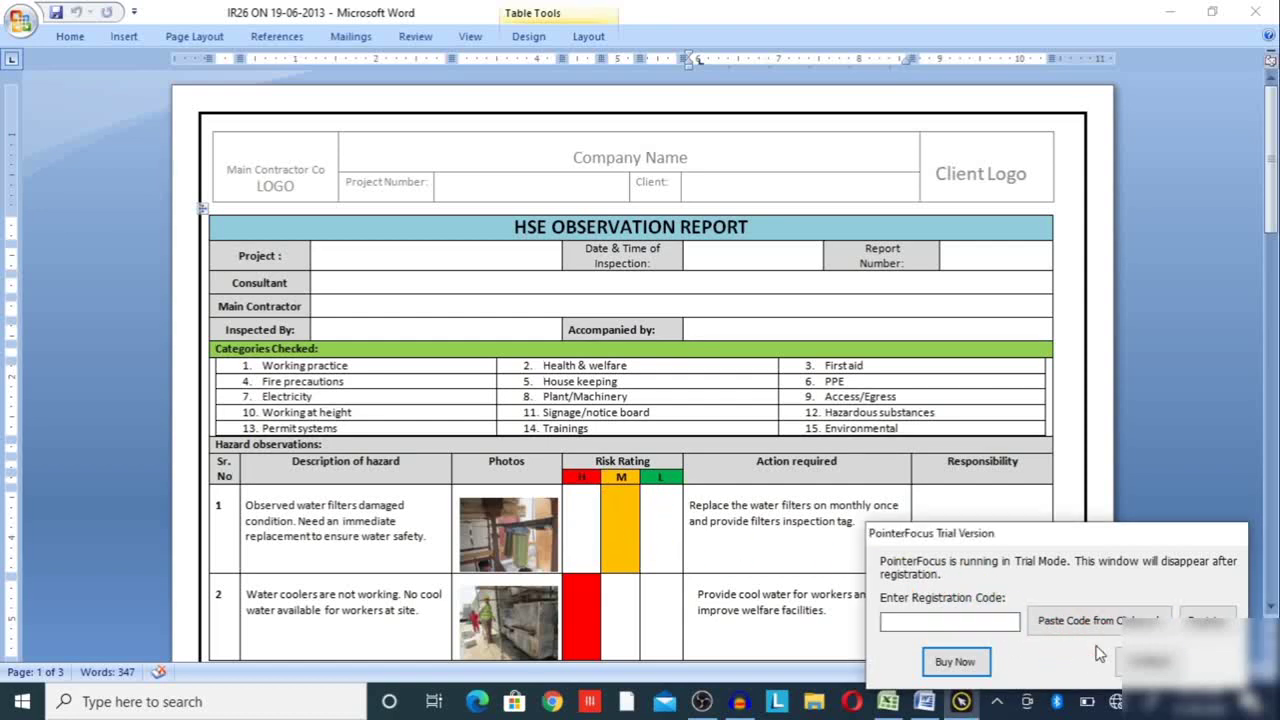
pyautogui.click(1150, 662)
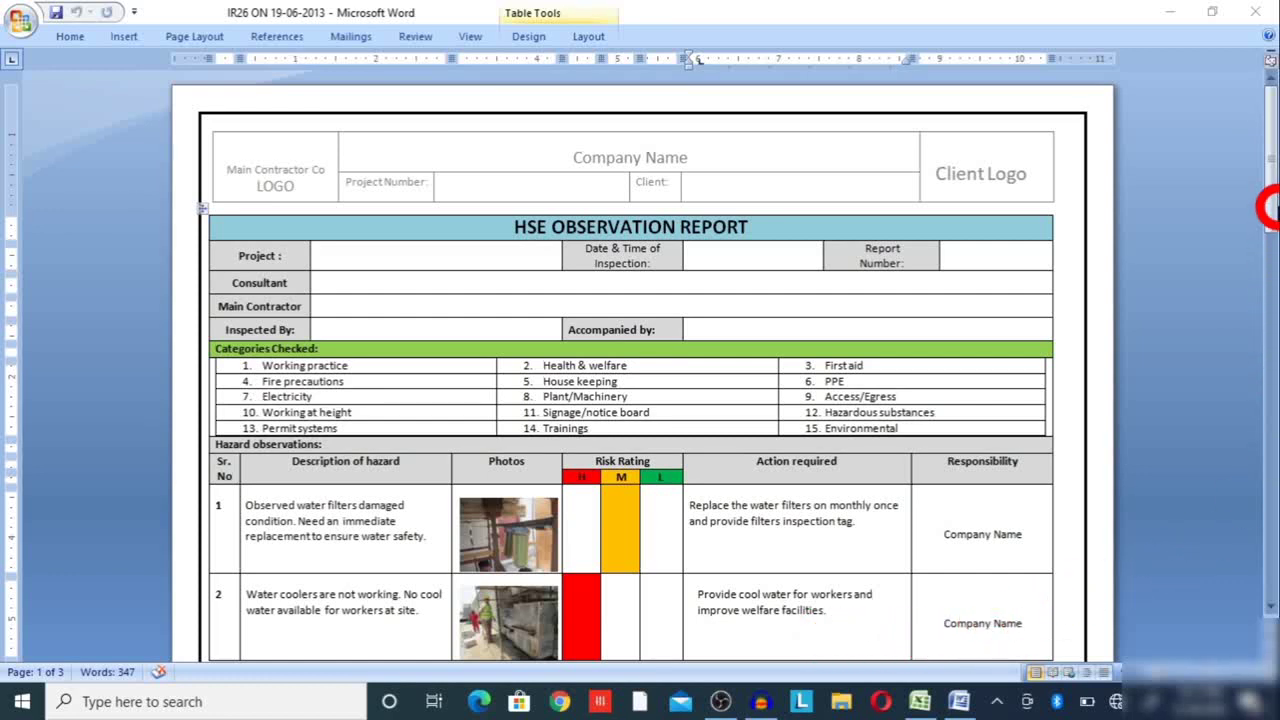
# - Review the report's hazard observations, action plan and sign-off sections through page 3, dismissing the trial notice when it interrupts
pyautogui.moveTo(1270, 205); pyautogui.dragTo(1194, 551)
pyautogui.click(1150, 662)
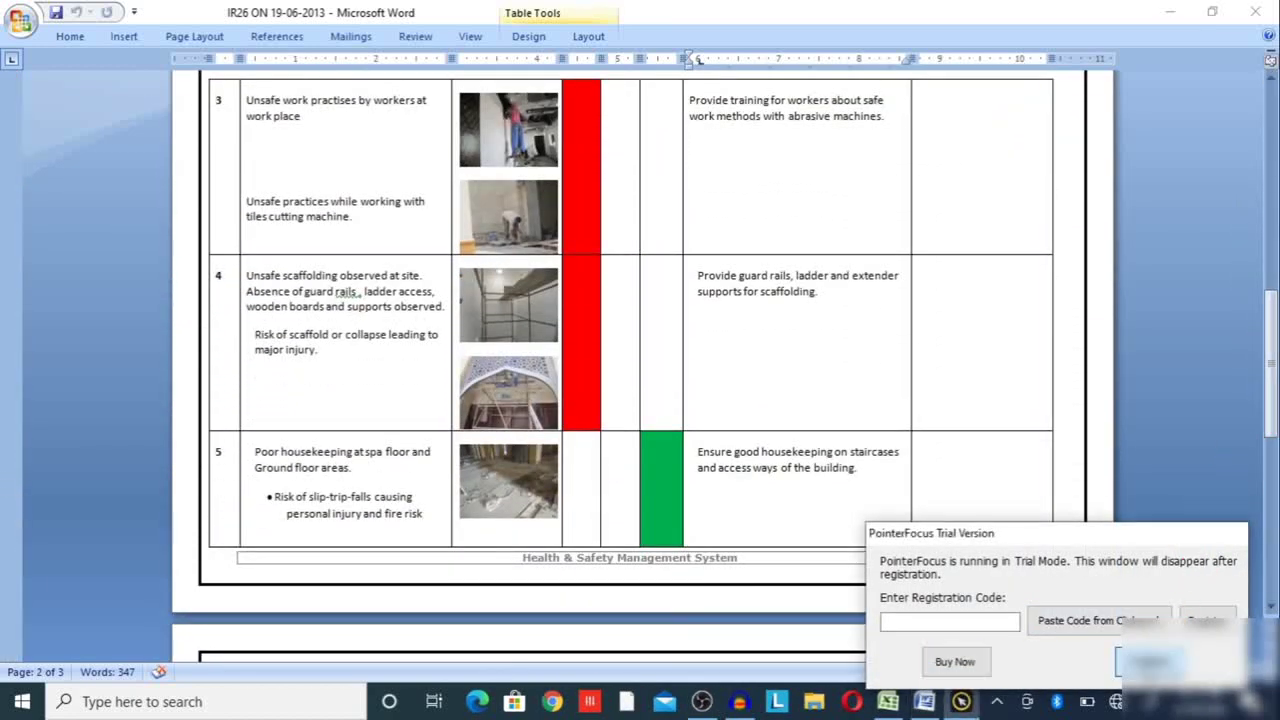
pyautogui.moveTo(1273, 385); pyautogui.dragTo(1270, 503)
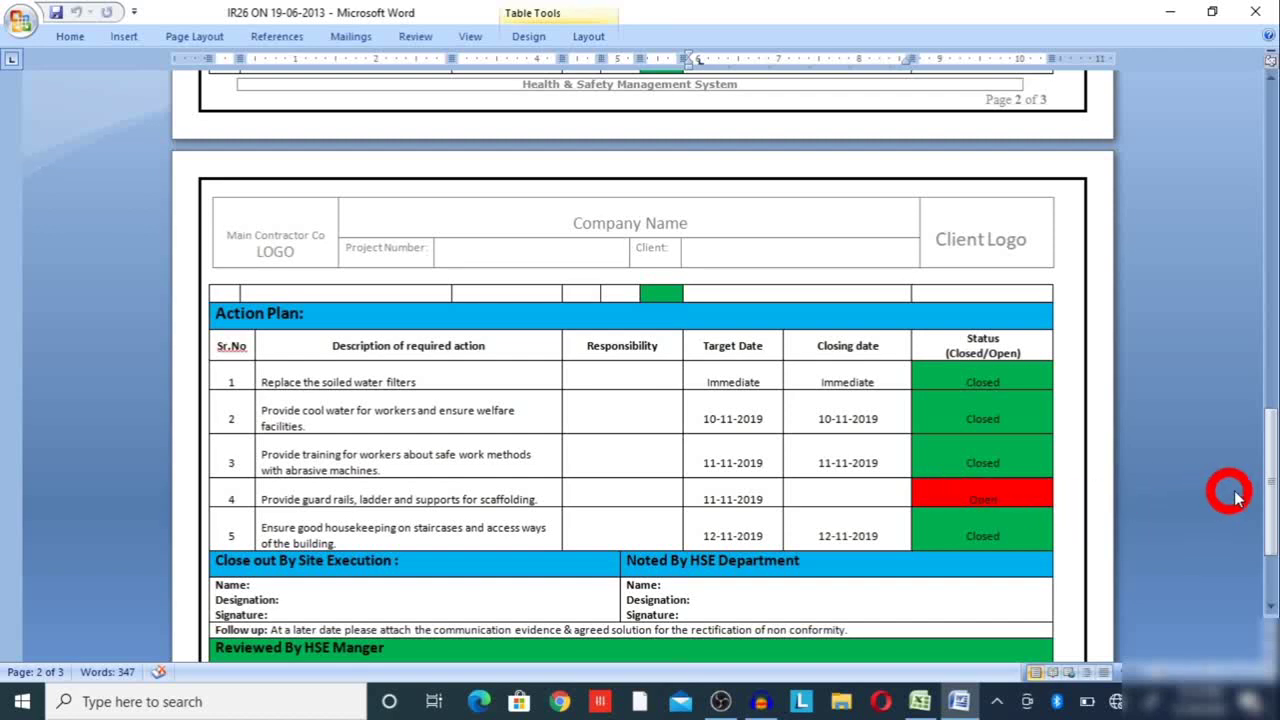
pyautogui.moveTo(1270, 473); pyautogui.dragTo(1270, 530)
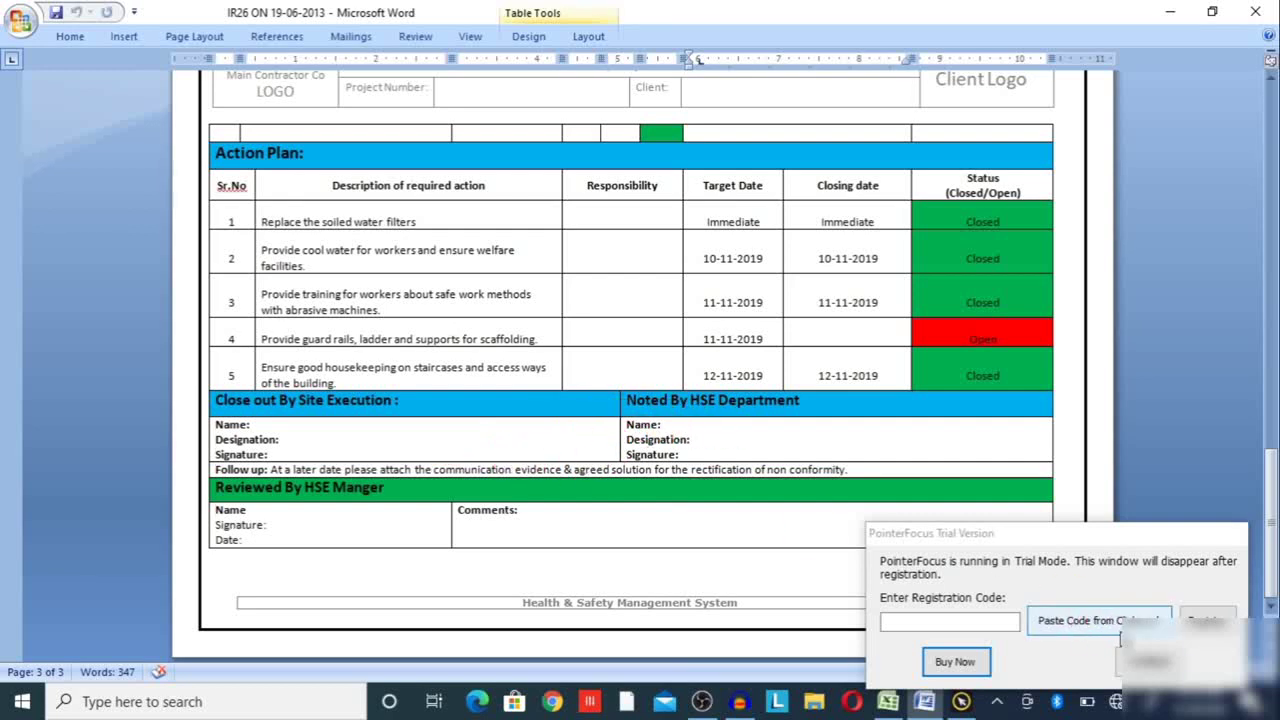
pyautogui.click(1150, 661)
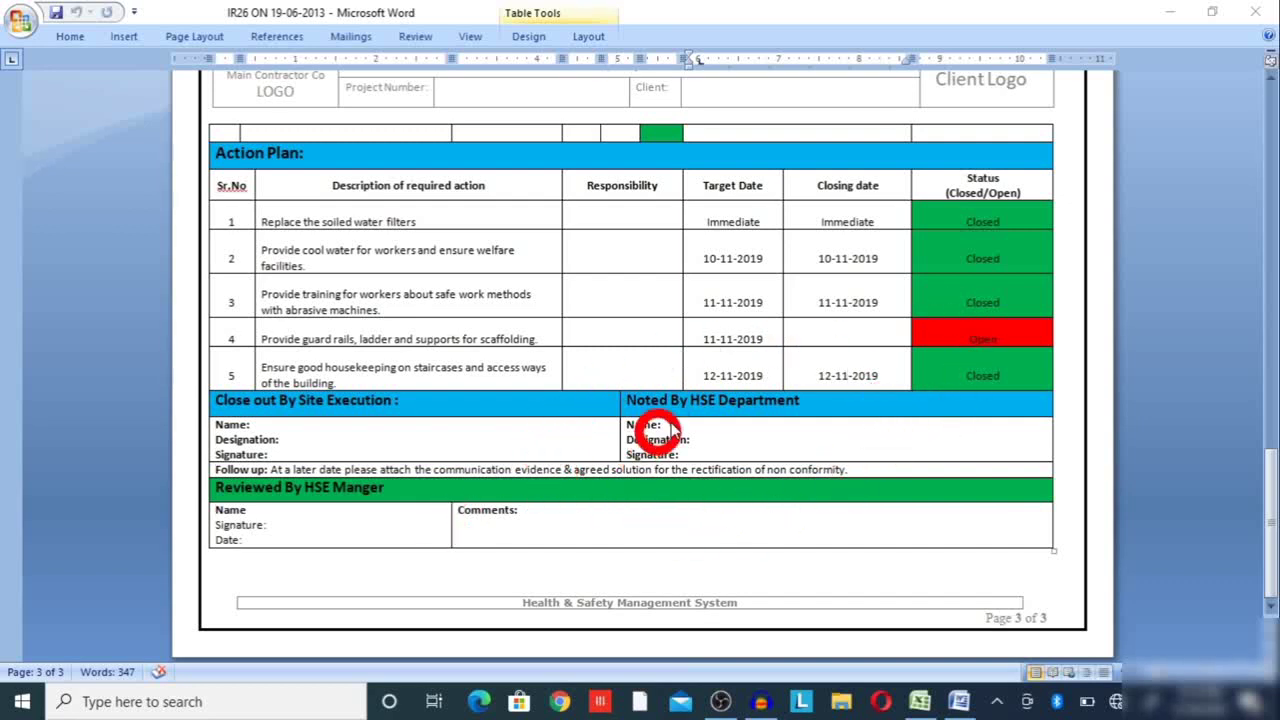
pyautogui.moveTo(1272, 505)
pyautogui.mouseDown()
pyautogui.moveTo(1260, 489)
pyautogui.moveTo(1260, 351)
pyautogui.moveTo(1222, 240)
pyautogui.moveTo(1234, 189)
pyautogui.moveTo(1246, 354)
pyautogui.moveTo(1268, 425)
pyautogui.moveTo(1257, 477)
pyautogui.moveTo(1271, 500)
pyautogui.mouseUp()
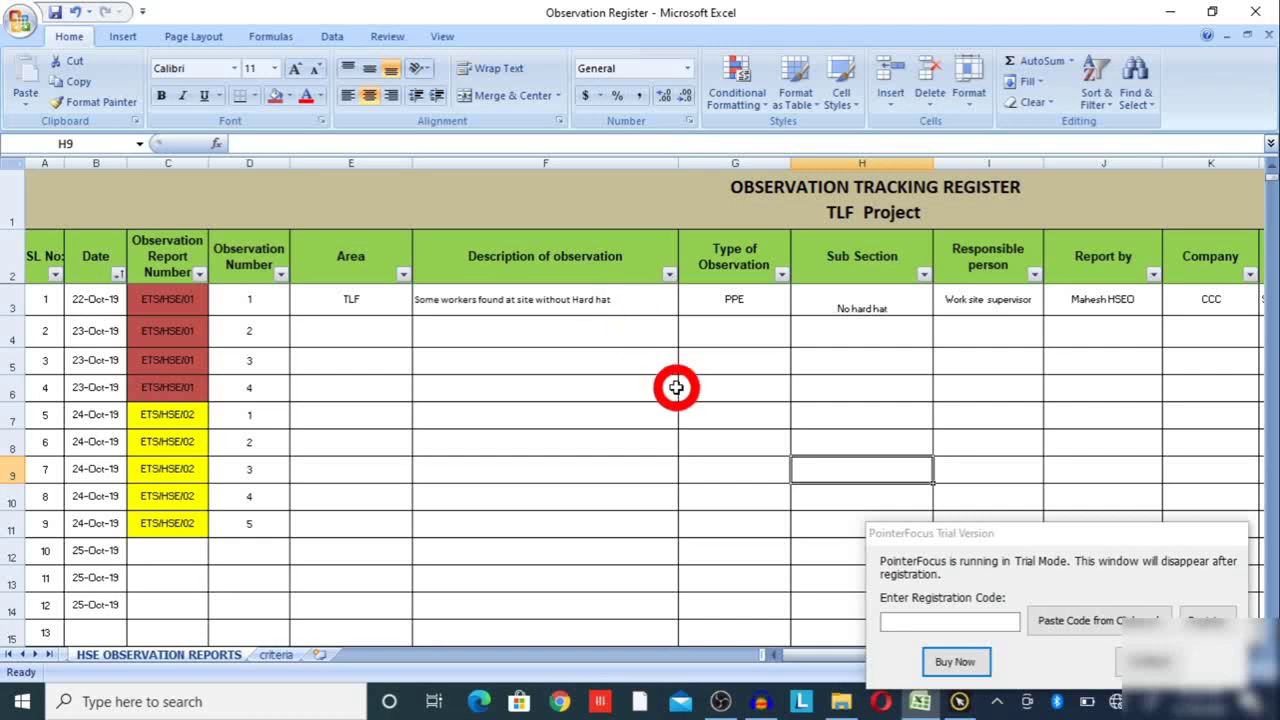
# - Dismiss the trial notice and examine the criteria sheet of the Observation Register from its first row, covering observation types and substandard criteria
pyautogui.click(1138, 662)
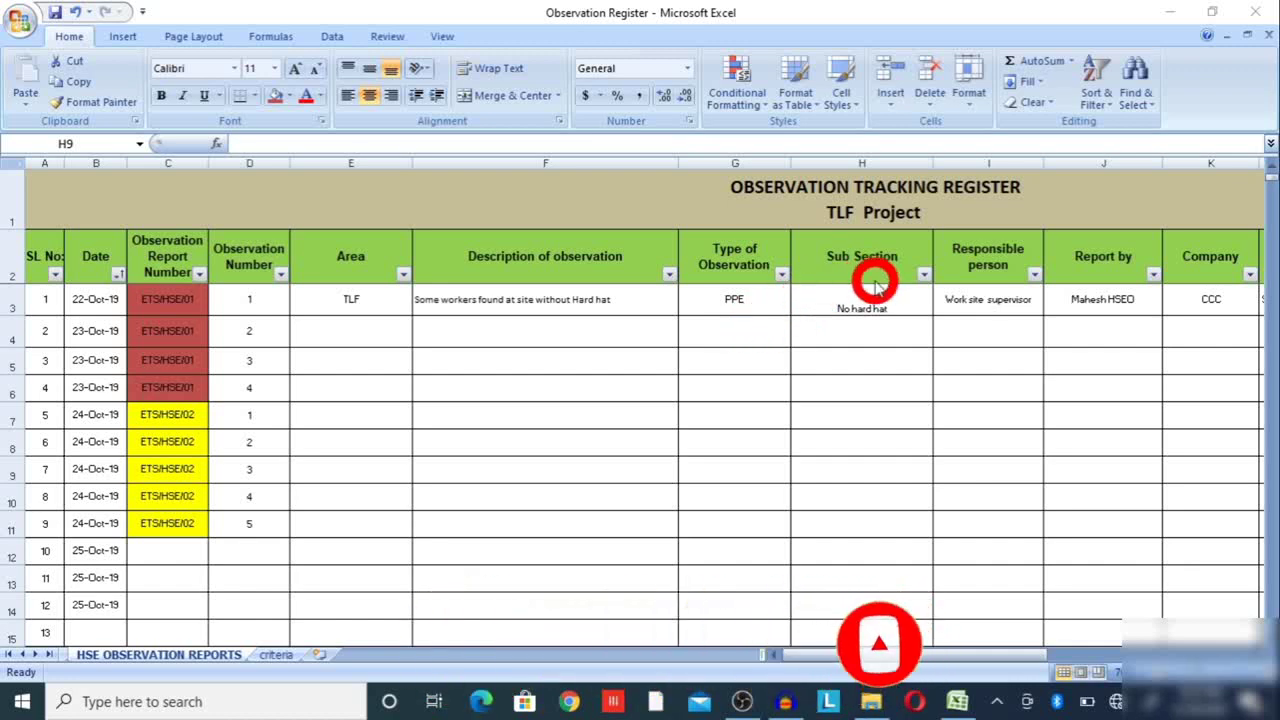
pyautogui.click(245, 655)
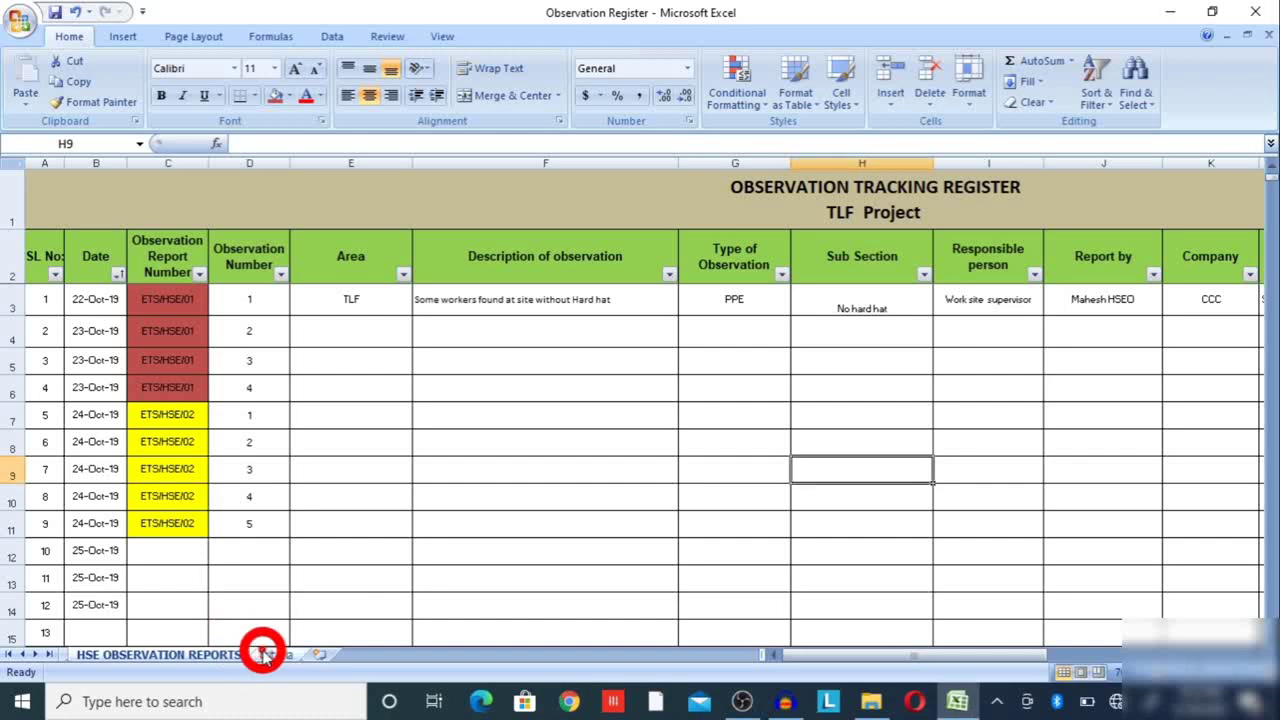
pyautogui.click(276, 657)
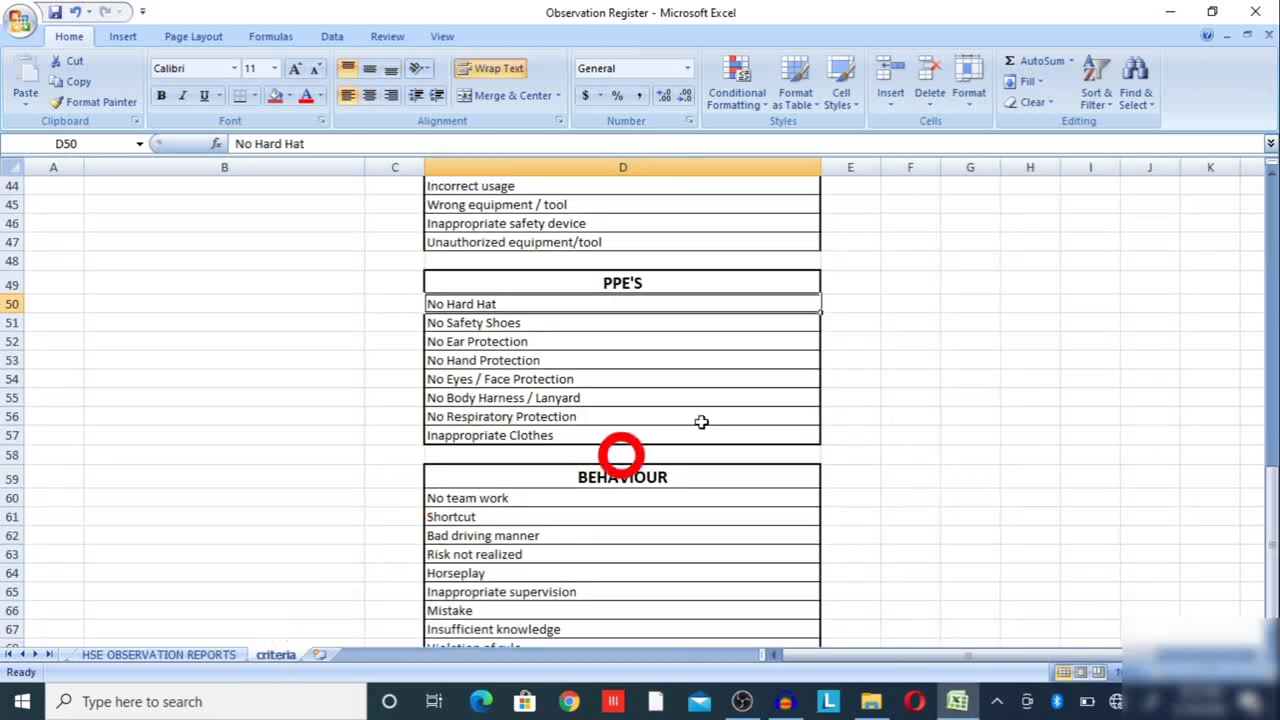
pyautogui.click(1044, 401)
pyautogui.press('Up')
pyautogui.press('Up')
pyautogui.press('Up')
pyautogui.press('Up')
pyautogui.press('Up')
pyautogui.press('Up')
pyautogui.press('Up')
pyautogui.press('Up')
pyautogui.press('Up')
pyautogui.press('Up')
pyautogui.press('Up')
pyautogui.press('Up')
pyautogui.press('Up')
pyautogui.press('Up')
pyautogui.press('Up')
pyautogui.press('Up')
pyautogui.press('Up')
pyautogui.press('Up')
pyautogui.press('Up')
pyautogui.press('Up')
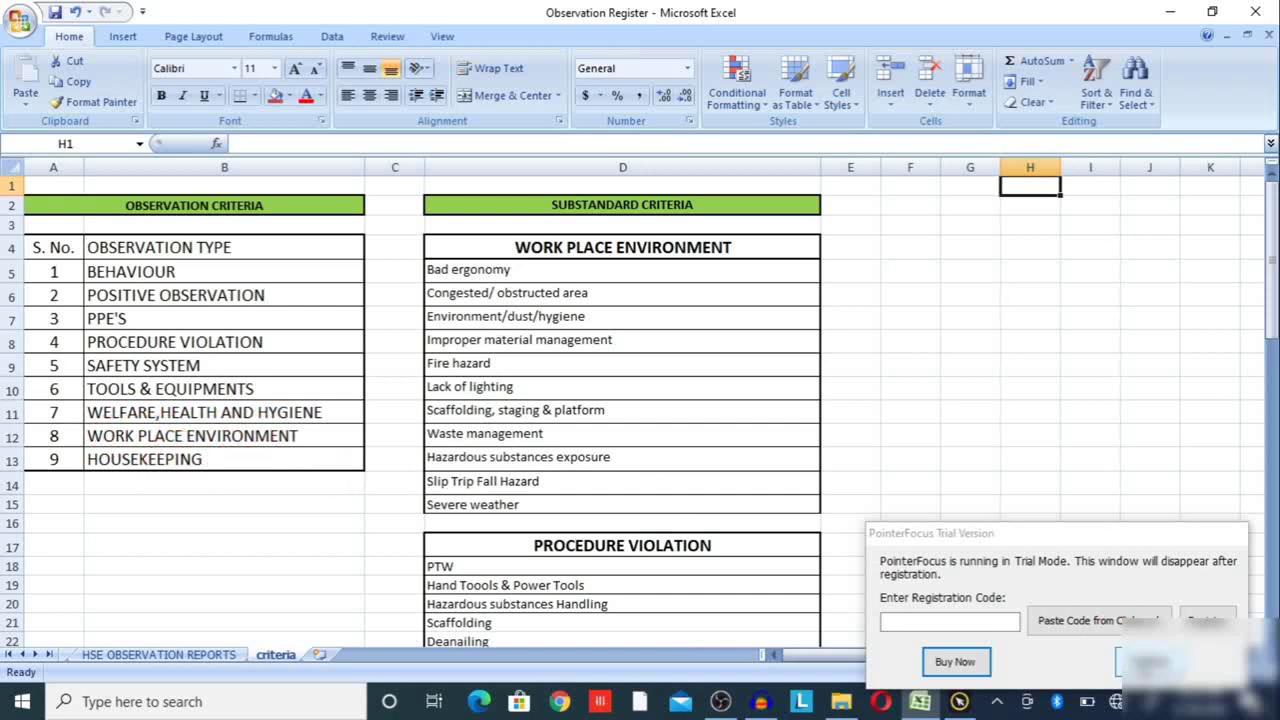
pyautogui.click(1122, 662)
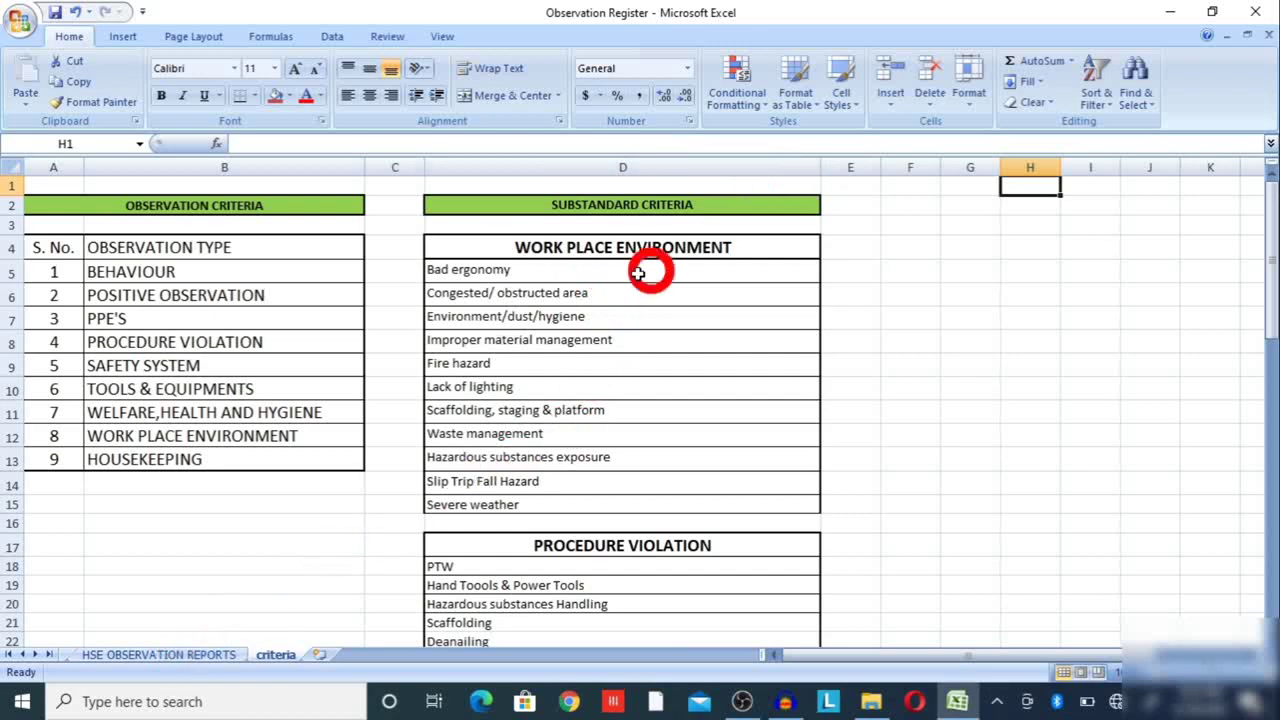
# - Check the register's Sub Section column against the substandard criteria lists, reading the criteria sheet down to the Behaviour group
pyautogui.click(188, 656)
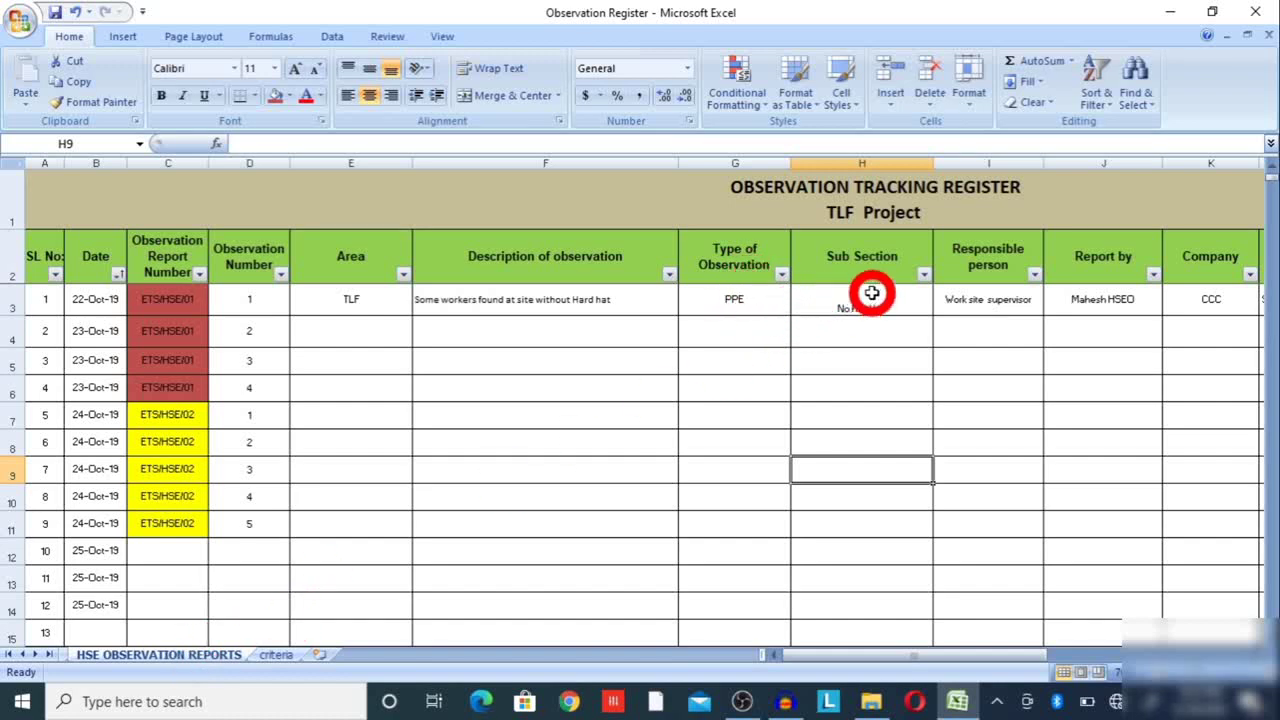
pyautogui.click(280, 658)
pyautogui.click(930, 416)
pyautogui.press('Down')
pyautogui.press('Down')
pyautogui.press('Down')
pyautogui.press('Down')
pyautogui.press('Down')
pyautogui.press('Down')
pyautogui.press('Down')
pyautogui.press('Down')
pyautogui.press('Down')
pyautogui.press('Down')
pyautogui.press('Down')
pyautogui.press('Down')
pyautogui.press('Down')
pyautogui.press('Down')
pyautogui.press('Down')
pyautogui.press('Down')
pyautogui.press('Down')
pyautogui.press('Down')
pyautogui.press('Down')
pyautogui.press('Down')
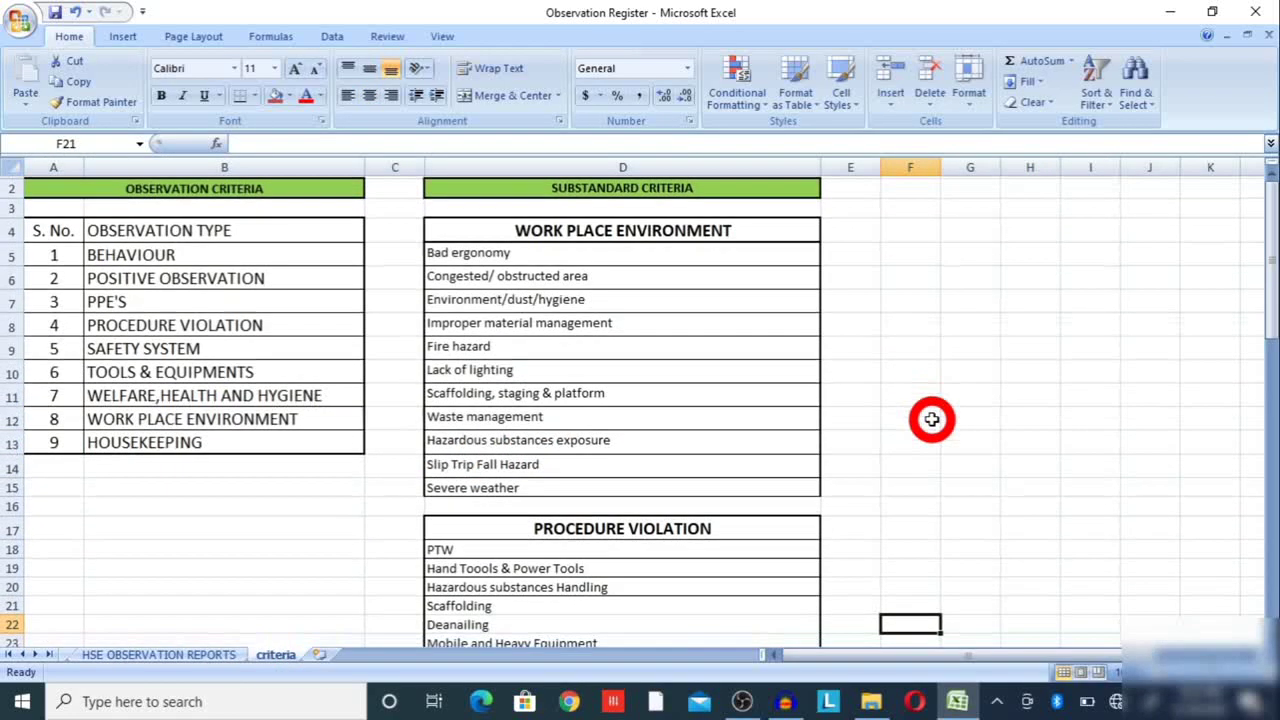
pyautogui.press('Down')
pyautogui.press('Down')
pyautogui.press('Down')
pyautogui.press('Down')
pyautogui.press('Down')
pyautogui.press('Down')
pyautogui.press('Down')
pyautogui.press('Down')
pyautogui.press('Down')
pyautogui.press('Down')
pyautogui.press('Down')
pyautogui.press('Down')
pyautogui.press('Down')
pyautogui.press('Down')
pyautogui.press('Down')
pyautogui.press('Down')
pyautogui.press('Down')
pyautogui.press('Down')
pyautogui.press('Down')
pyautogui.press('Down')
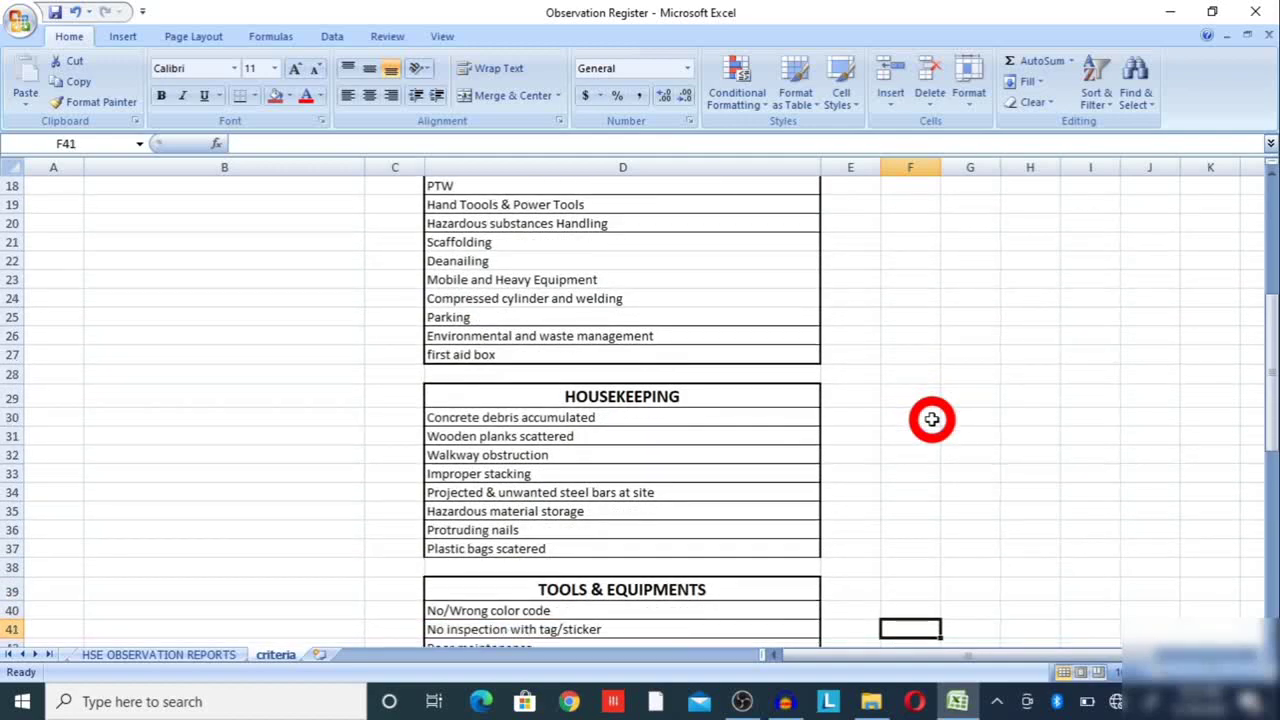
pyautogui.press('Down')
pyautogui.press('Down')
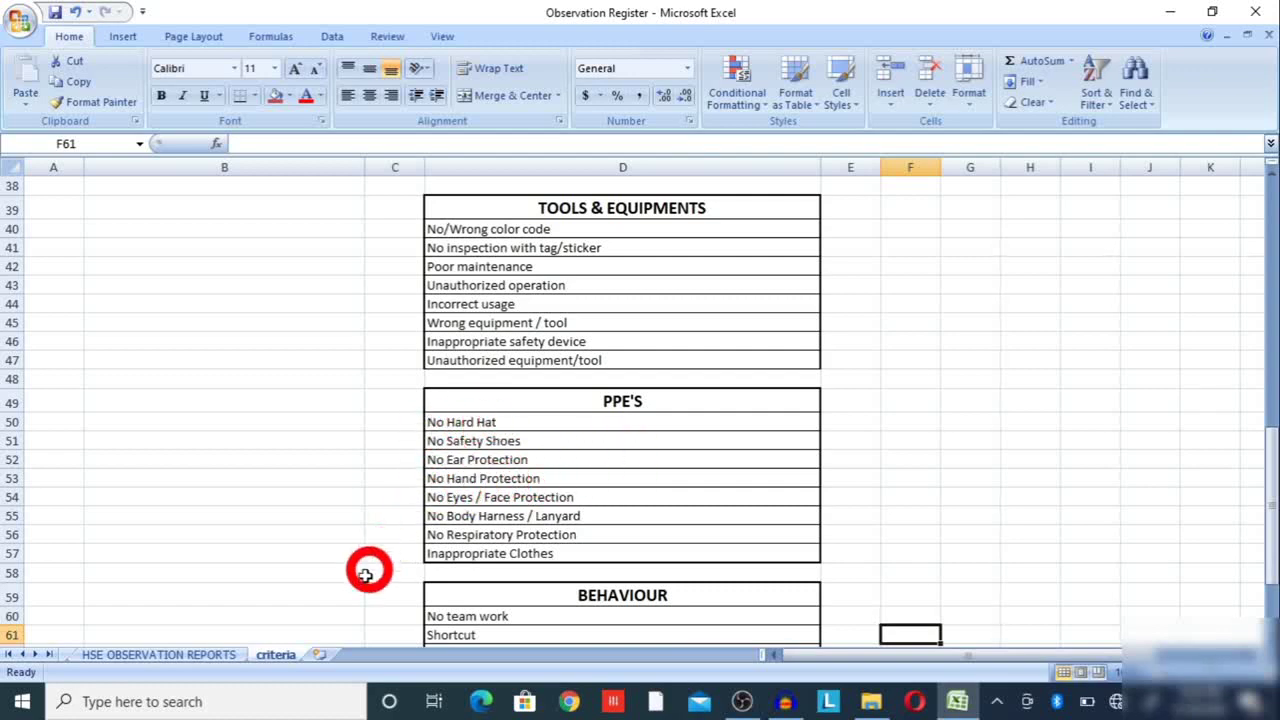
# - Return to the HSE OBSERVATION REPORTS sheet and review its columns across to Target Date and Status
pyautogui.click(203, 655)
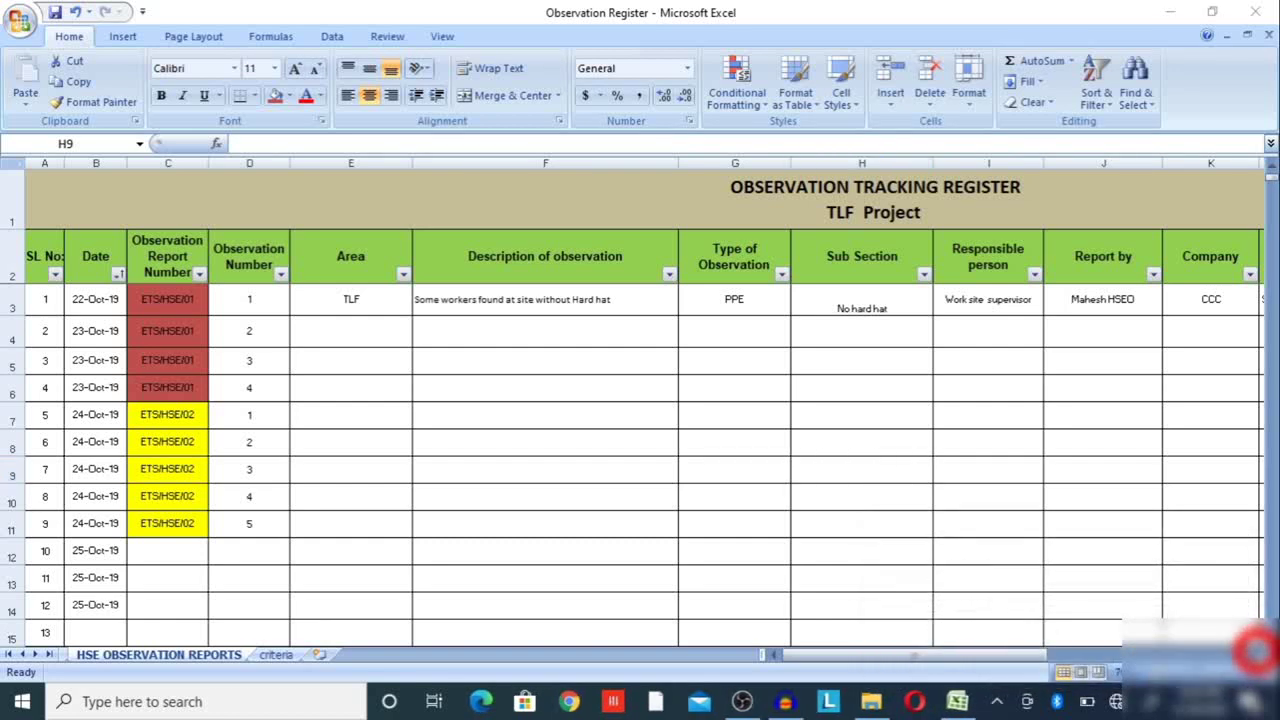
pyautogui.hscroll(3, 1177, 652)
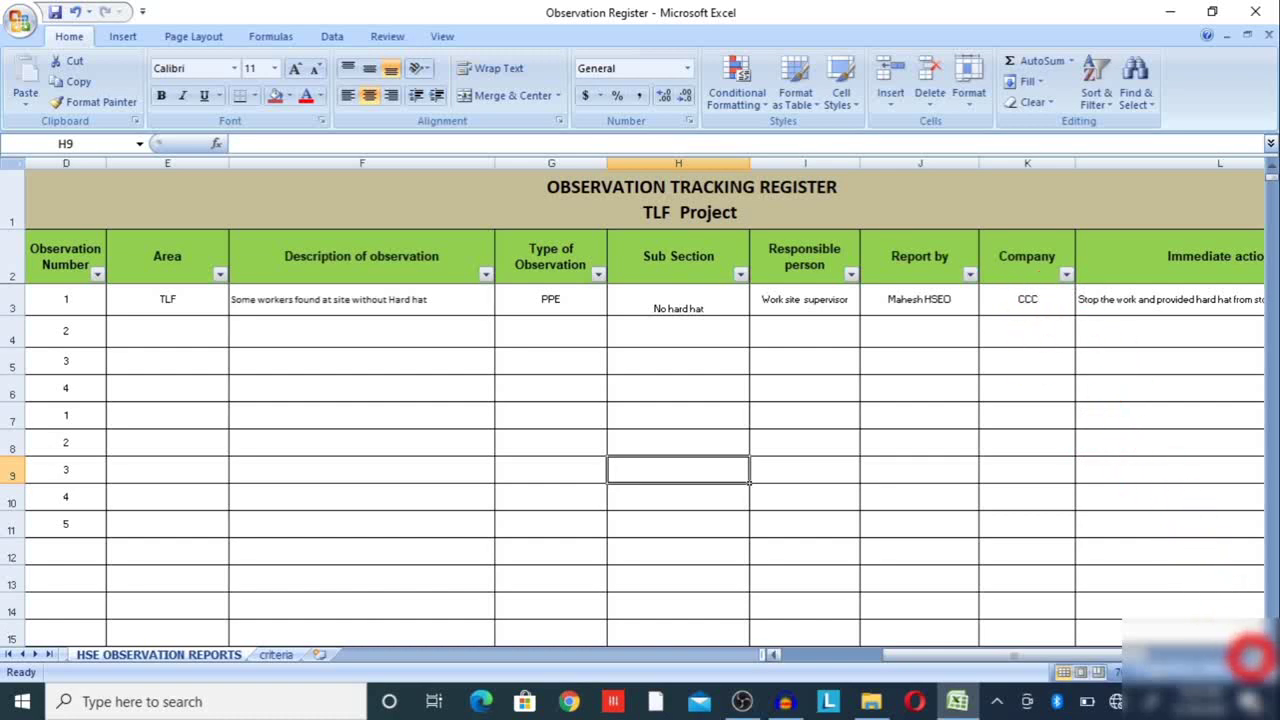
pyautogui.hscroll(3, 1252, 655)
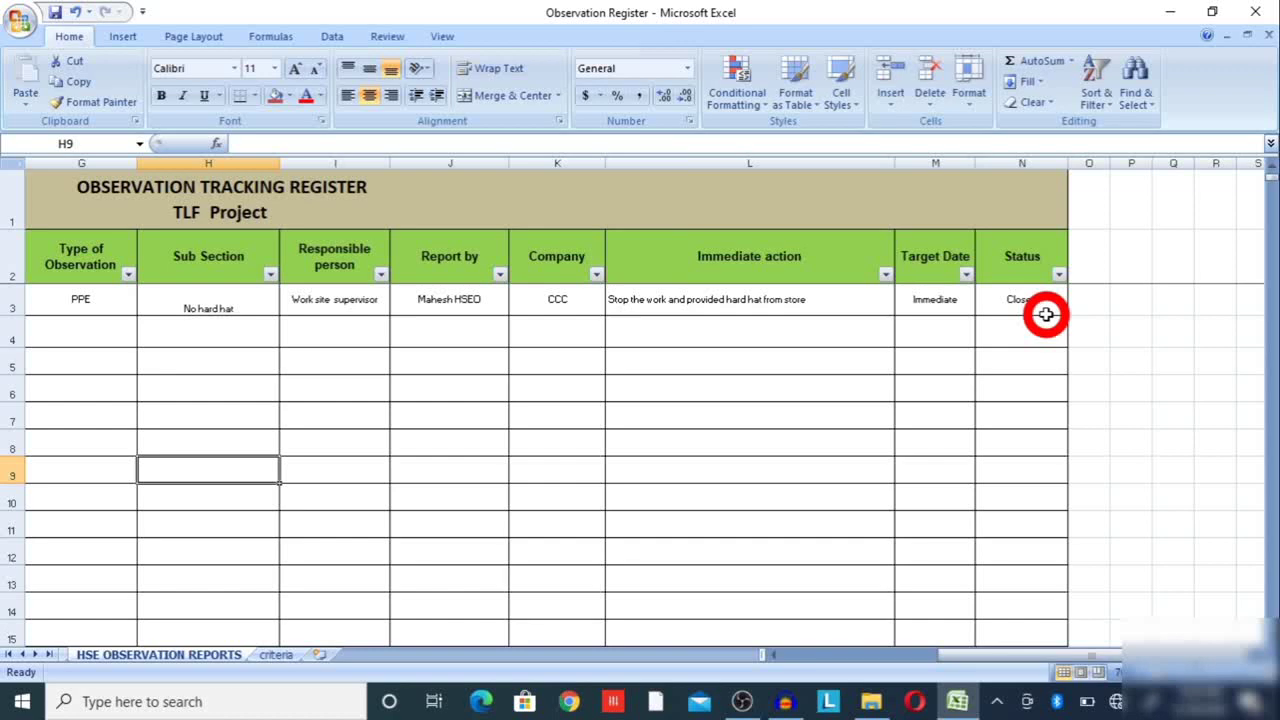
pyautogui.moveTo(1015, 655); pyautogui.dragTo(820, 655)
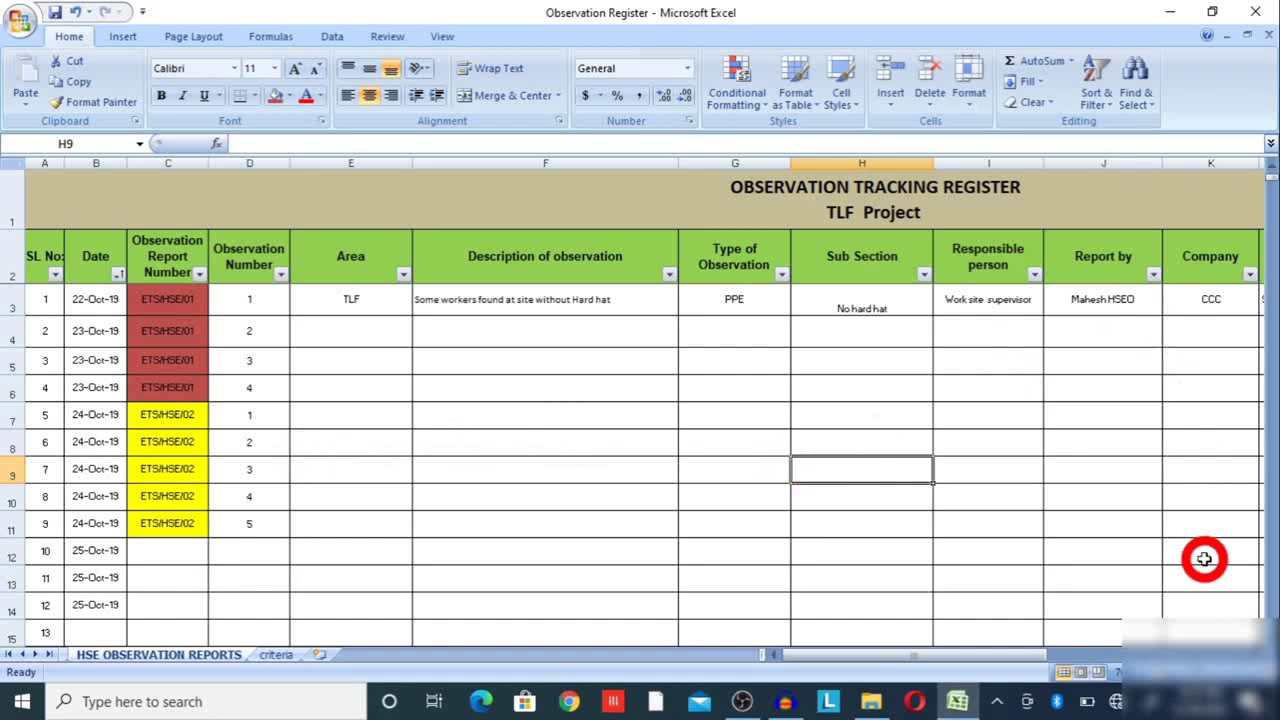
# - Look through the lower register rows, return to the first entry and dismiss the trial notice
pyautogui.scroll(-2, 1252, 645)
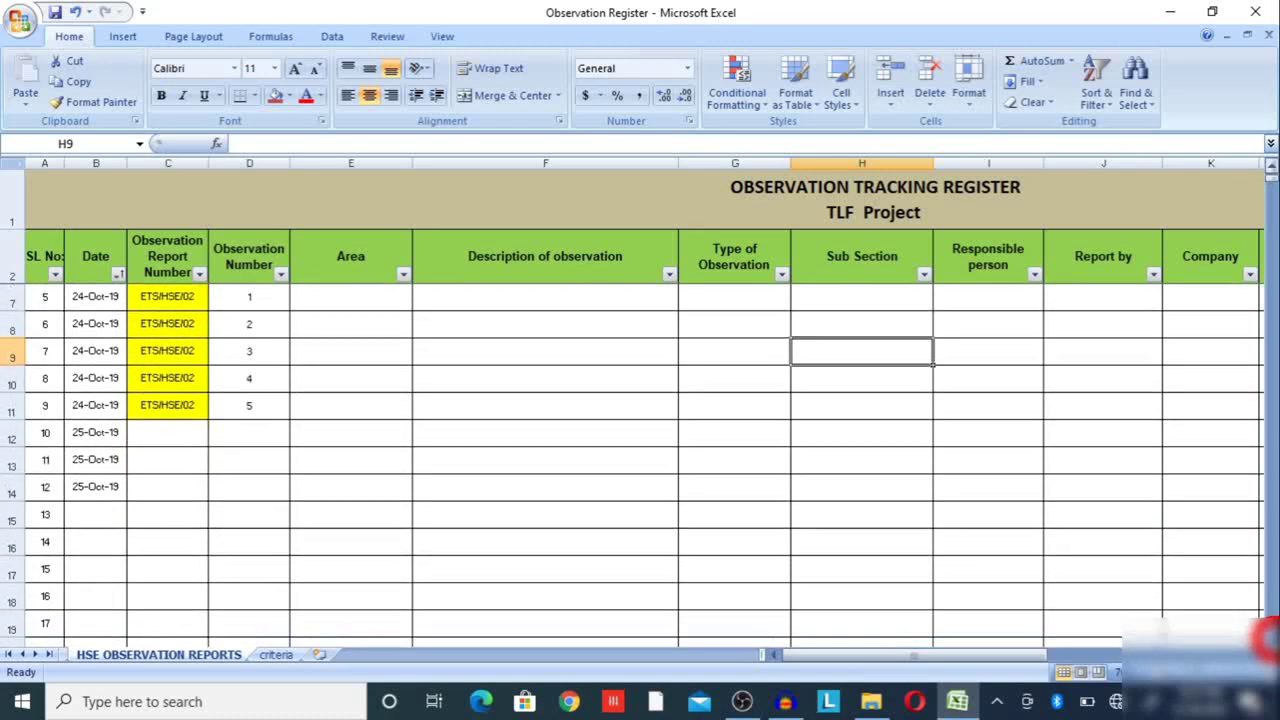
pyautogui.click(1270, 169)
pyautogui.click(1270, 169)
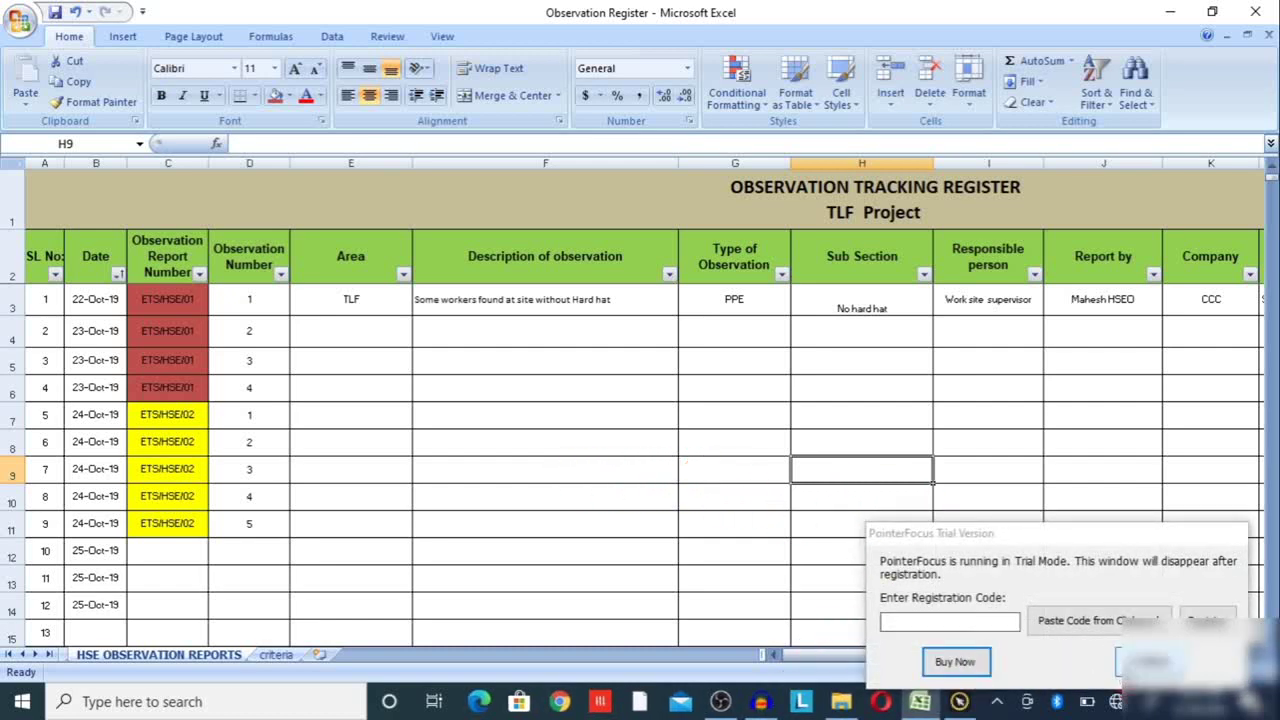
pyautogui.click(1145, 655)
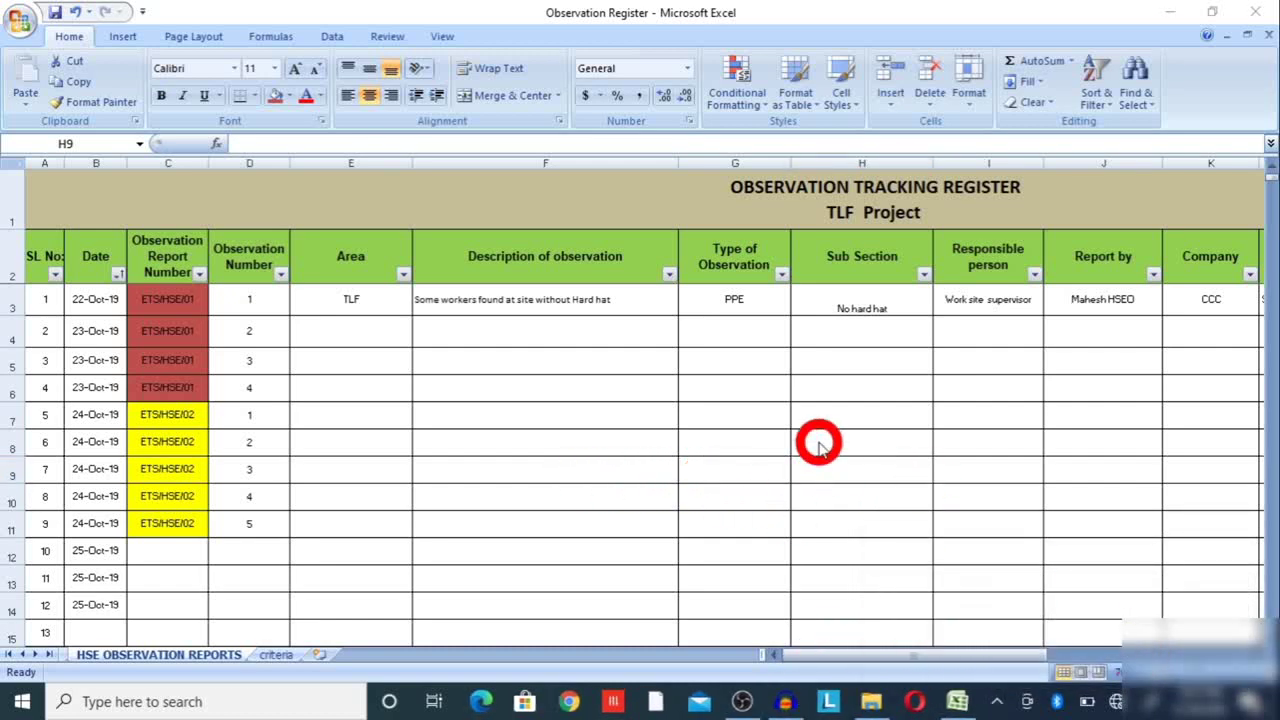